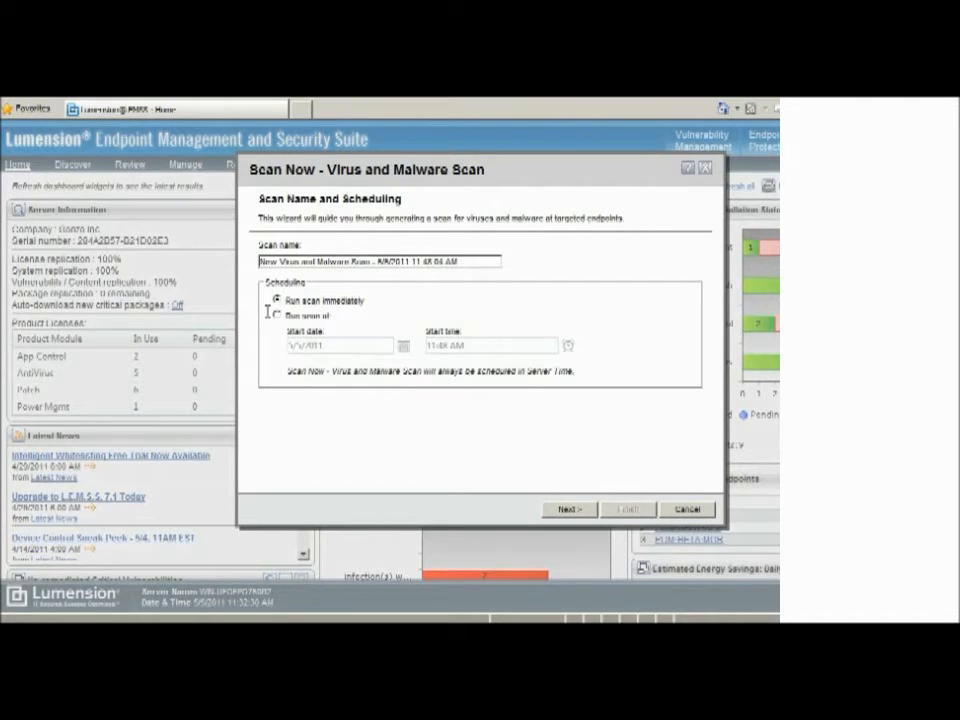
# Step: Add the Win2K8R2x64 group from the Windows system groups to the target list of an immediate virus and malware scan
pyautogui.click(572, 512)
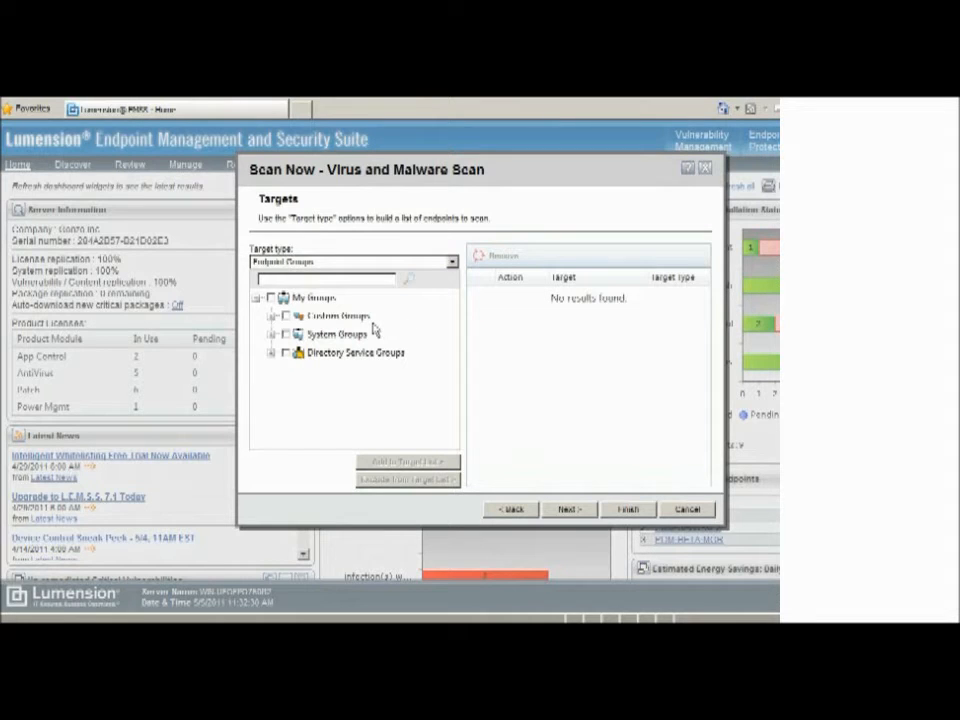
pyautogui.click(390, 353)
pyautogui.click(271, 335)
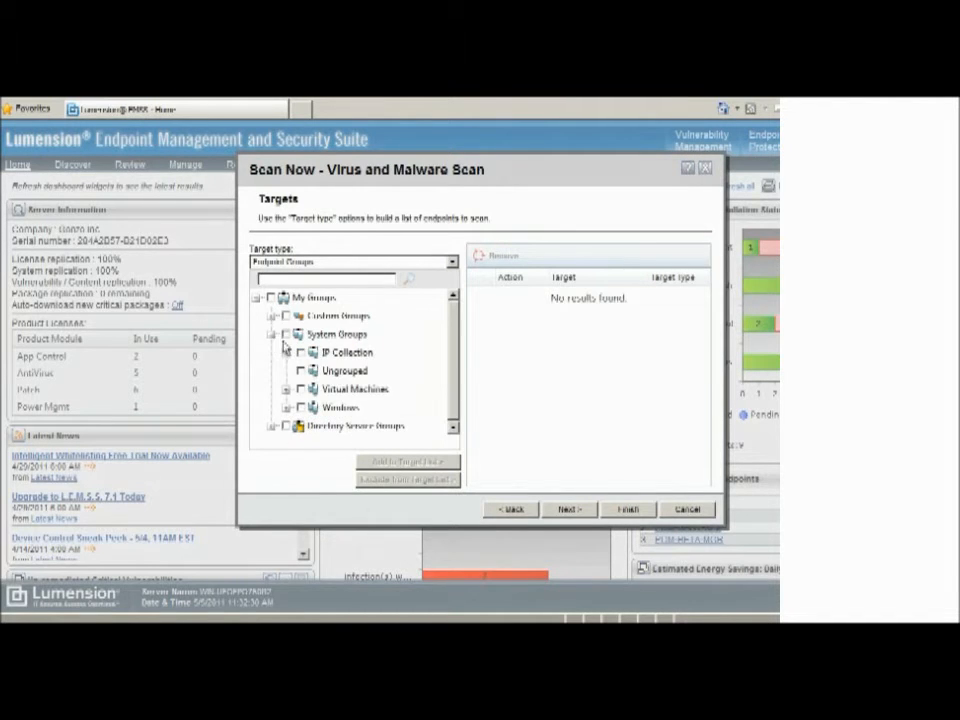
pyautogui.click(286, 408)
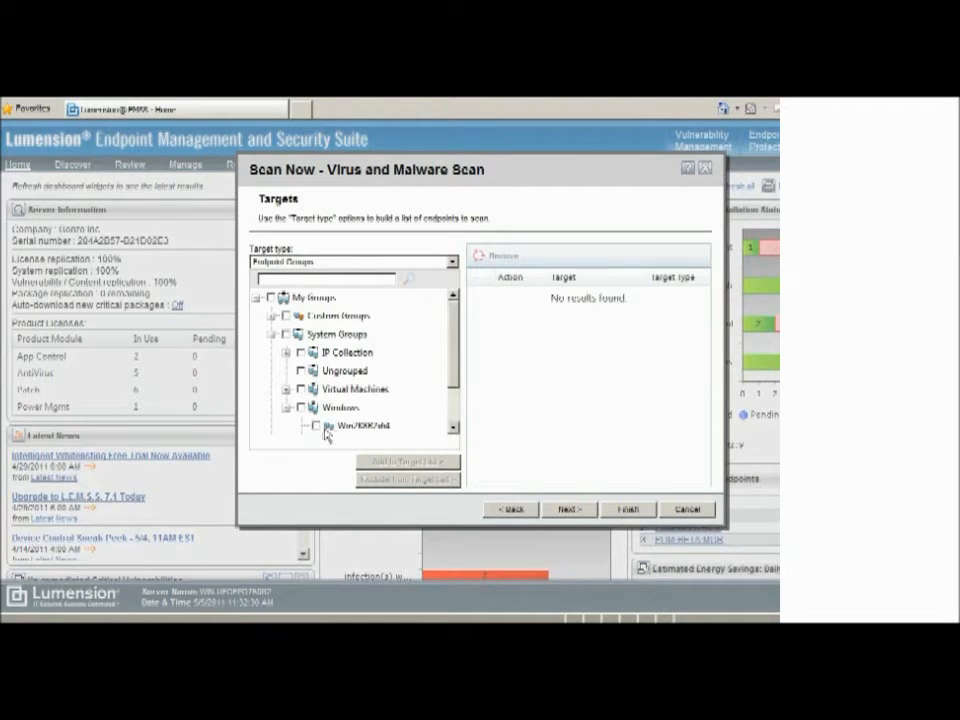
pyautogui.click(335, 428)
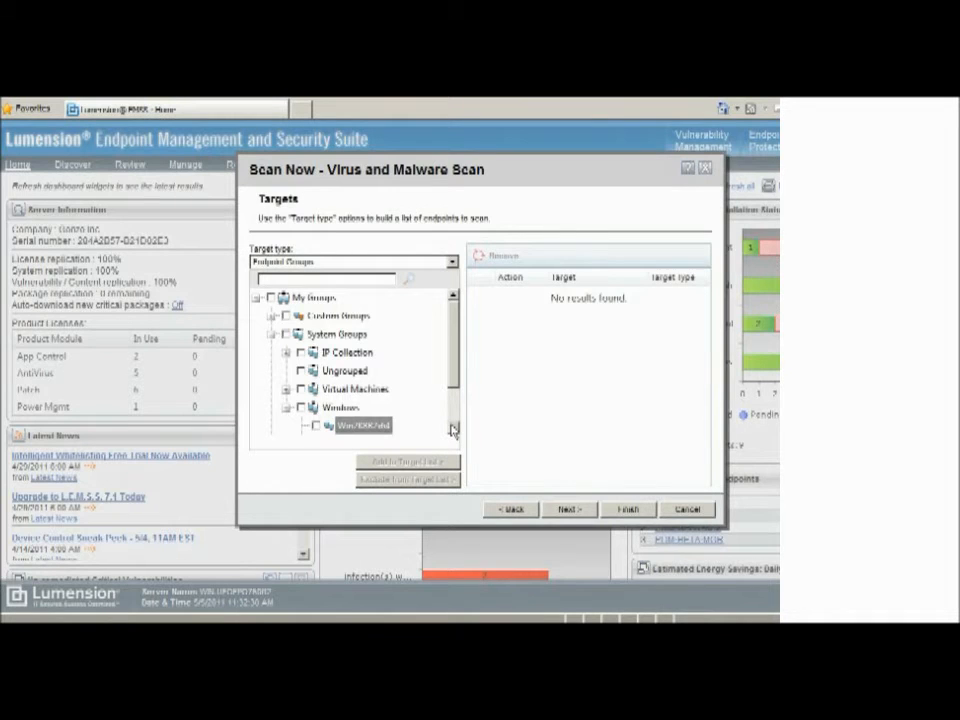
pyautogui.click(316, 426)
pyautogui.click(404, 462)
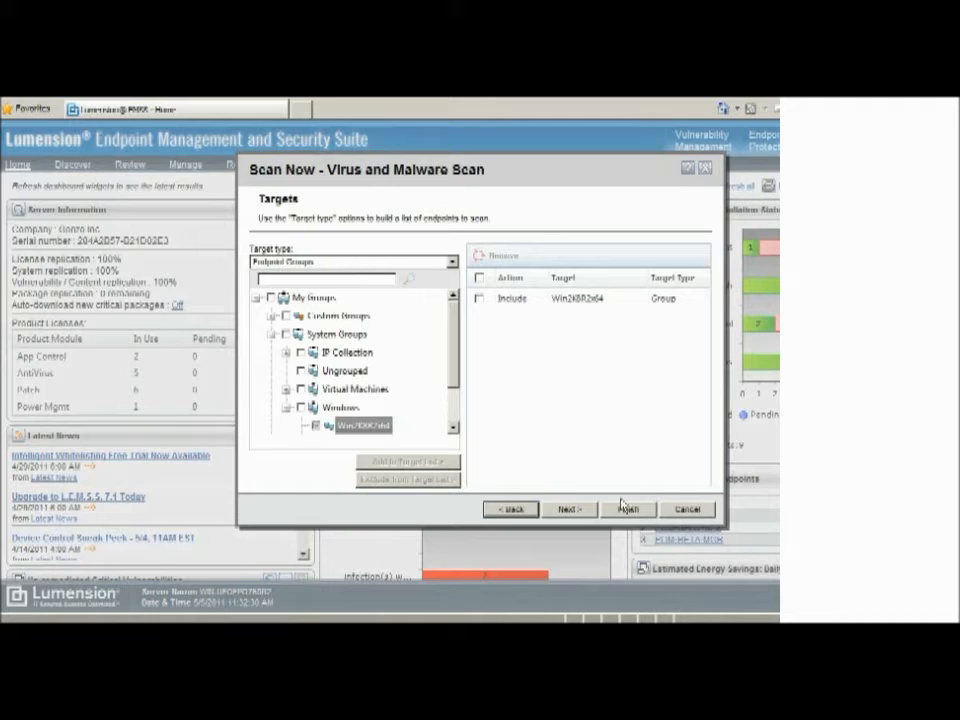
# Step: Review the scan options, the available virus-detection actions and the file and path exclusion settings, and cancel the scan wizard
pyautogui.click(581, 510)
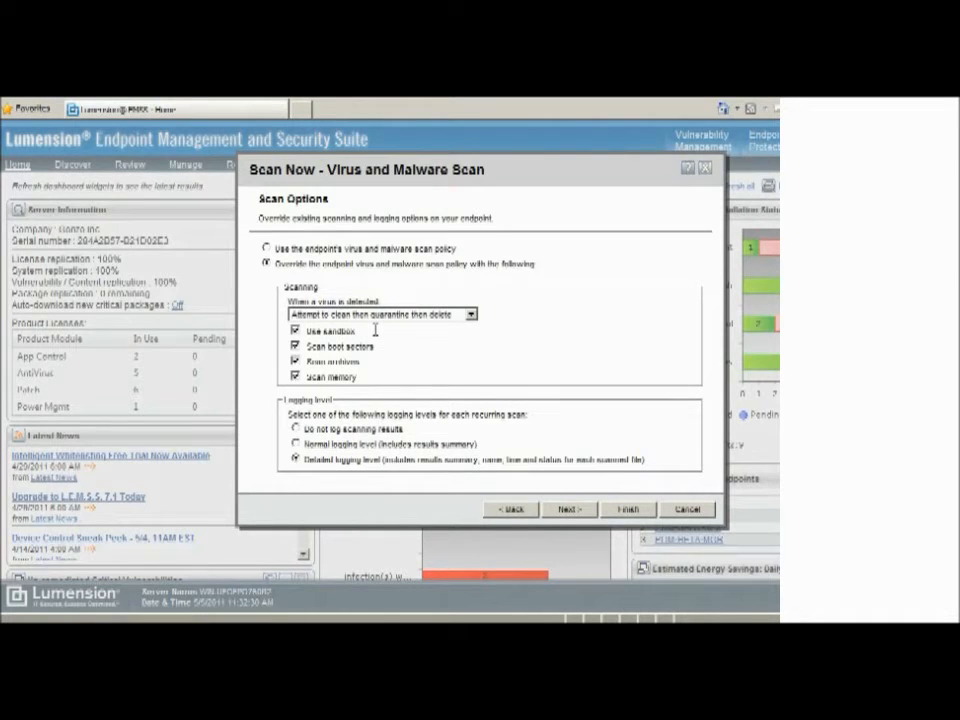
pyautogui.click(470, 316)
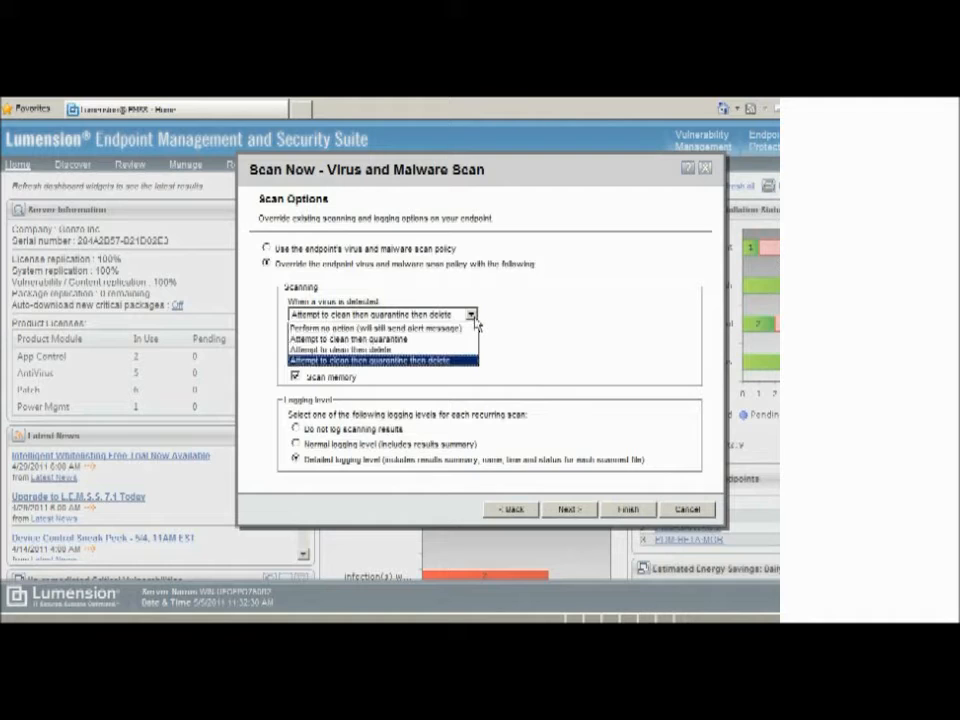
pyautogui.click(494, 318)
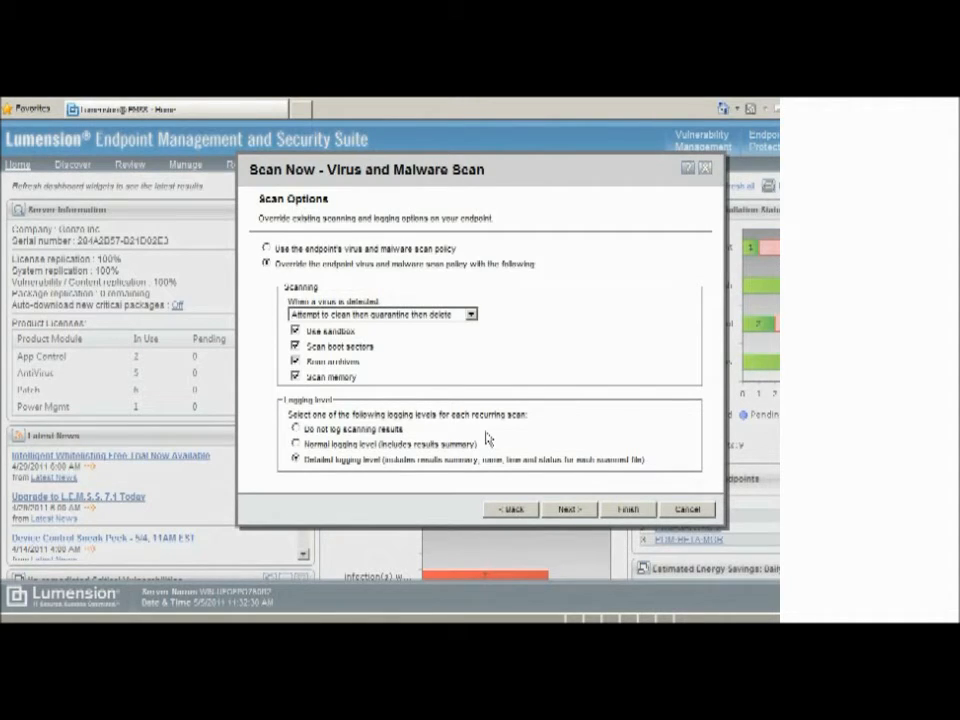
pyautogui.click(570, 510)
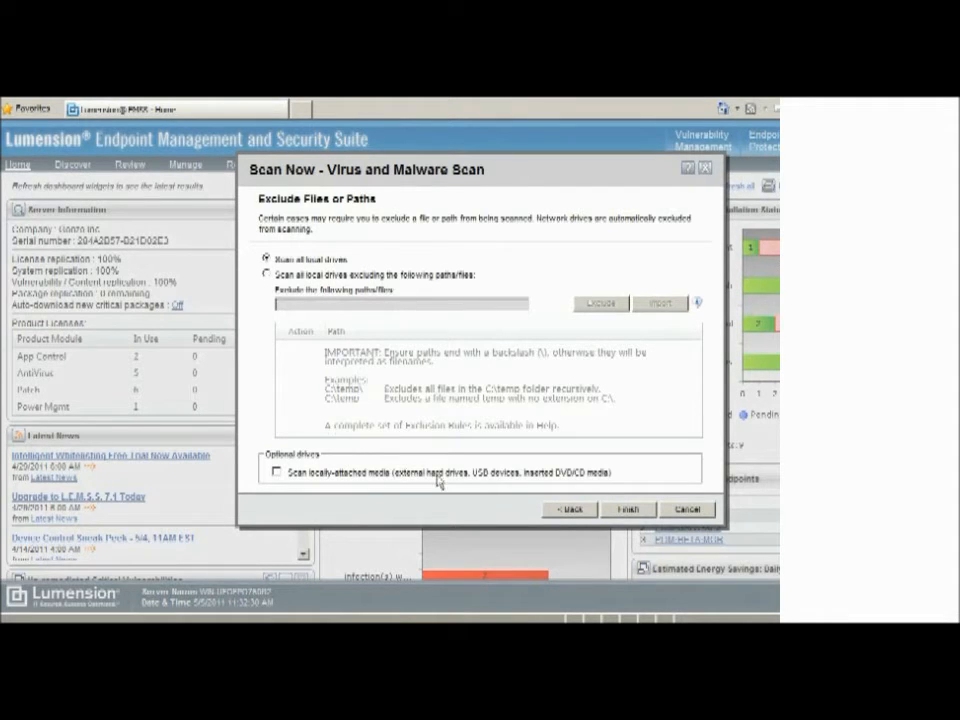
pyautogui.click(688, 510)
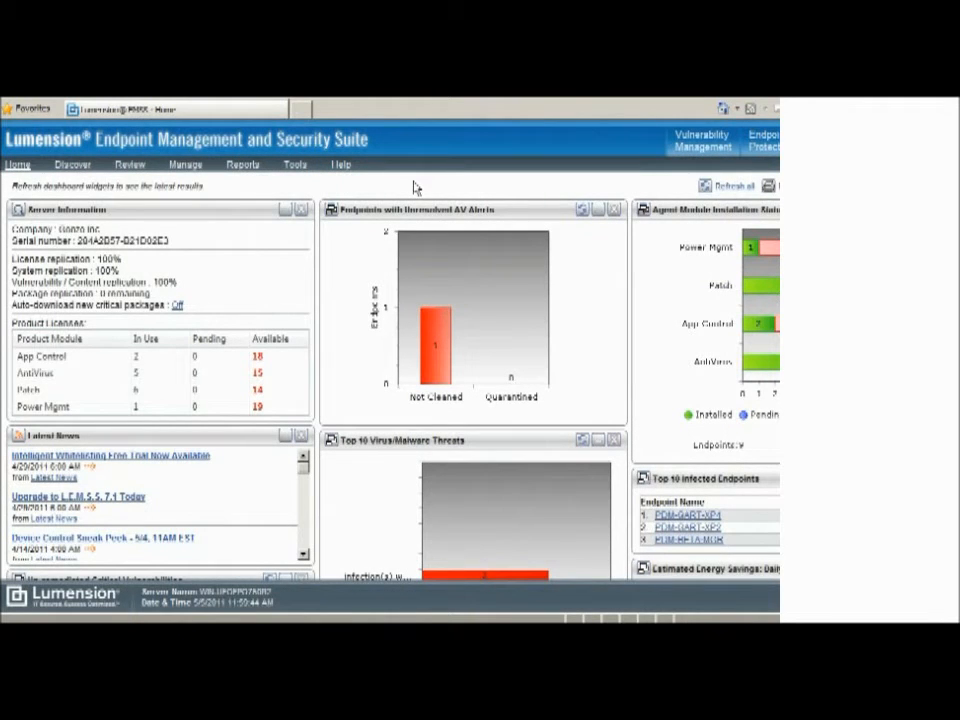
# Step: Start a new immediate virus and malware scan and add Custom Groups to its target list
pyautogui.click(73, 166)
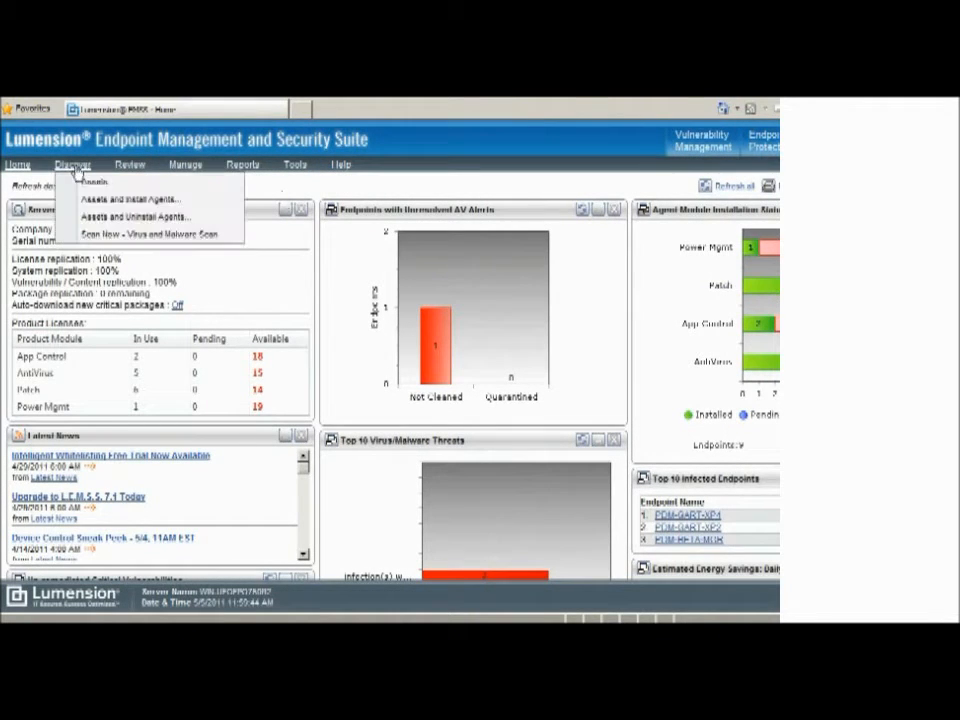
pyautogui.click(141, 236)
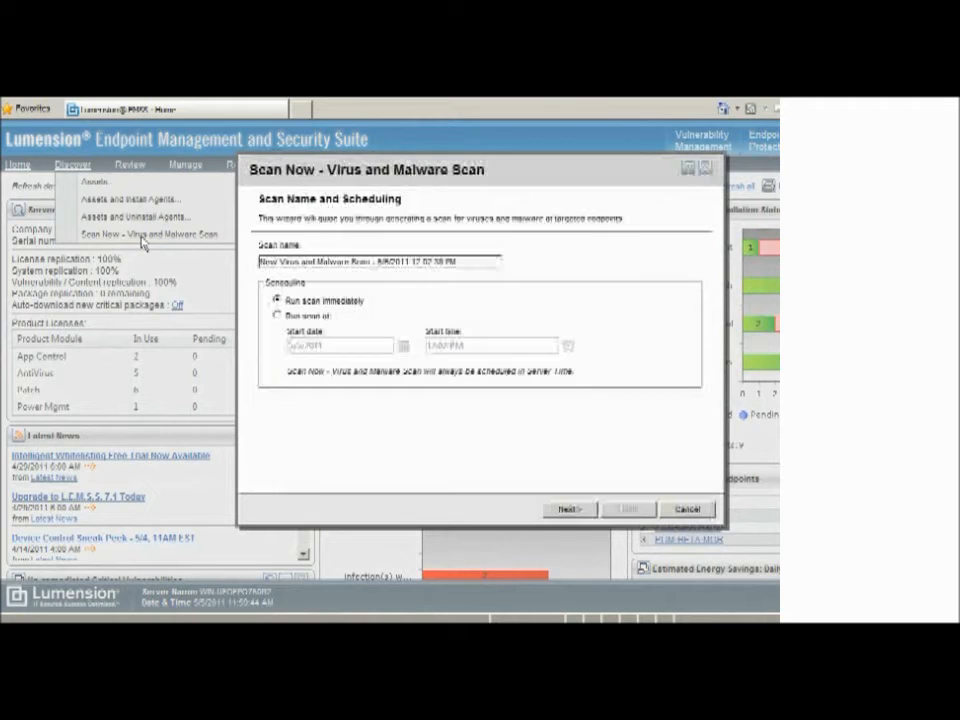
pyautogui.click(584, 510)
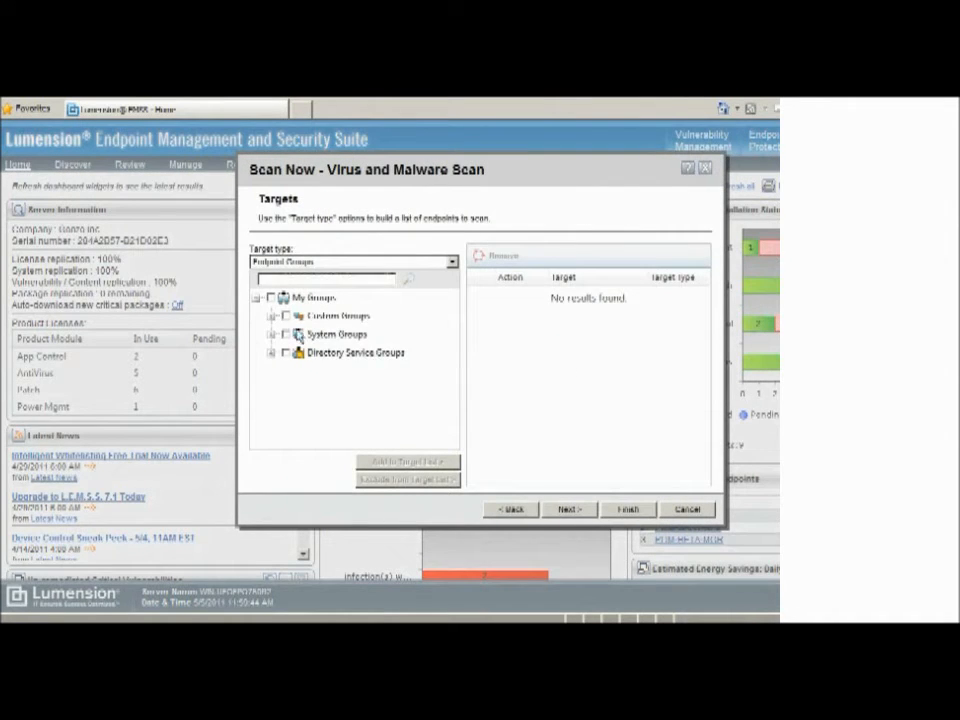
pyautogui.click(286, 316)
pyautogui.click(428, 463)
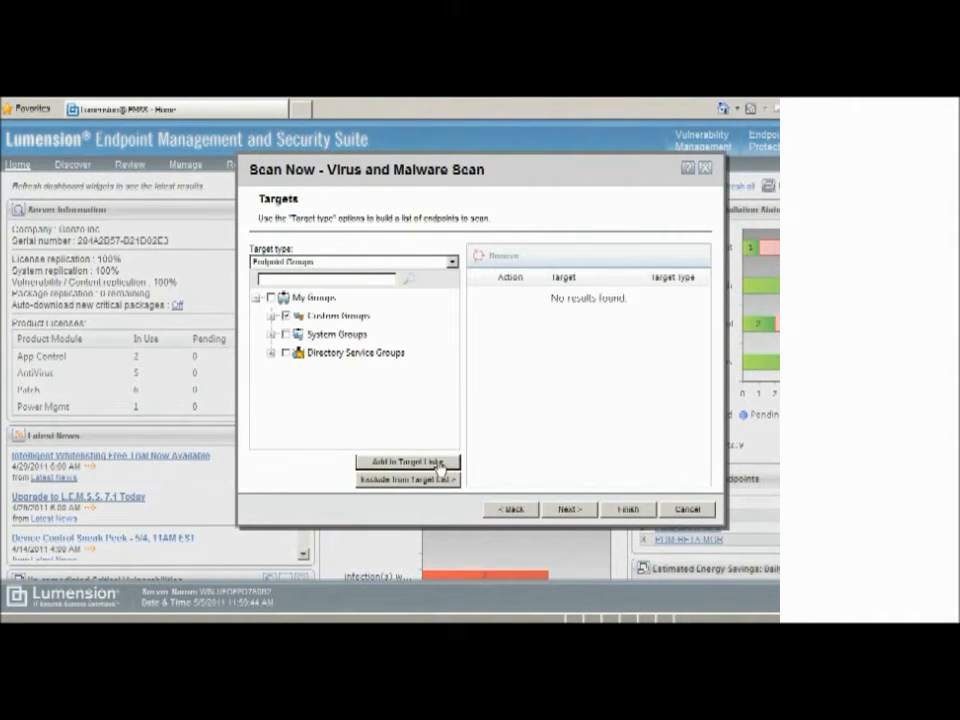
# Step: Set the scan's virus-detection action to Attempt to clean then delete, and cancel the scan wizard
pyautogui.click(570, 511)
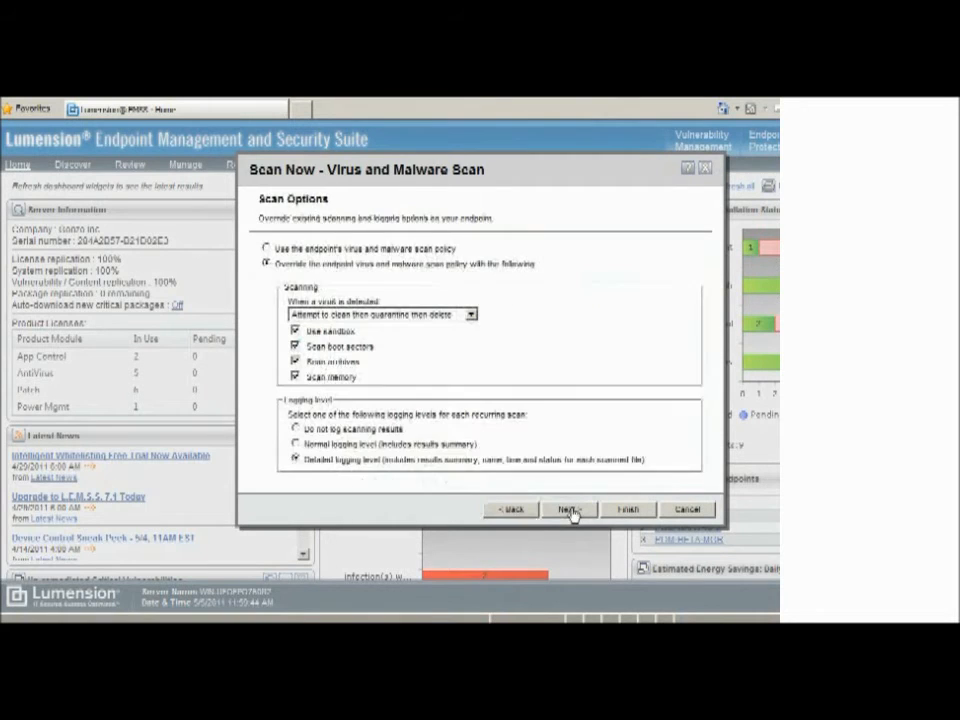
pyautogui.click(470, 316)
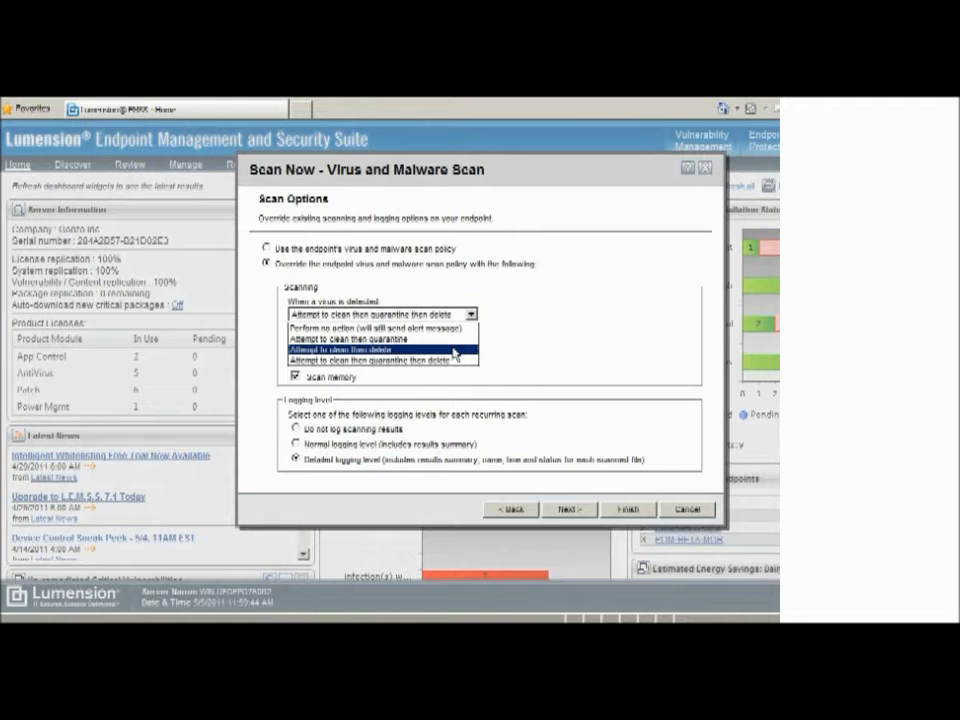
pyautogui.click(455, 352)
pyautogui.click(689, 510)
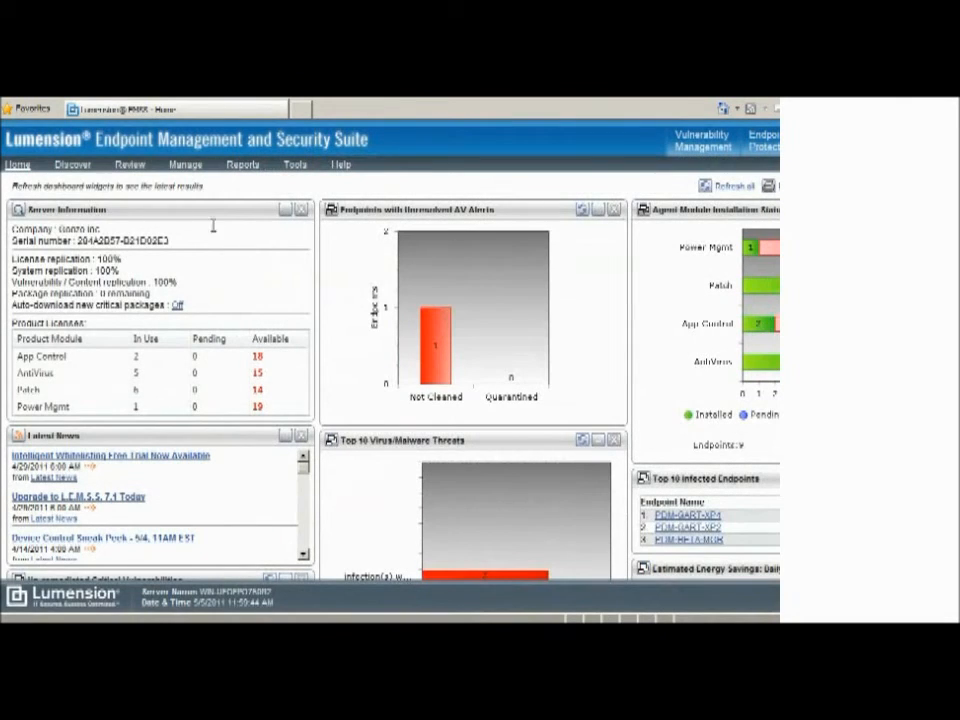
# Step: Open the Virus and Malware Event Alerts page to examine the alerts reported by the endpoints
pyautogui.click(130, 165)
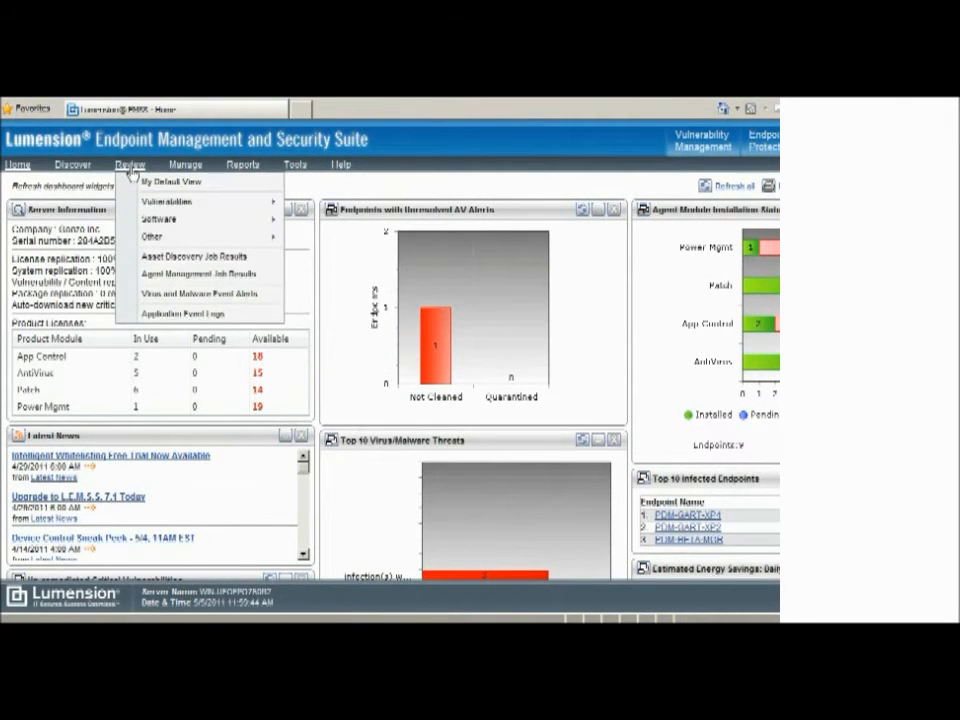
pyautogui.click(170, 295)
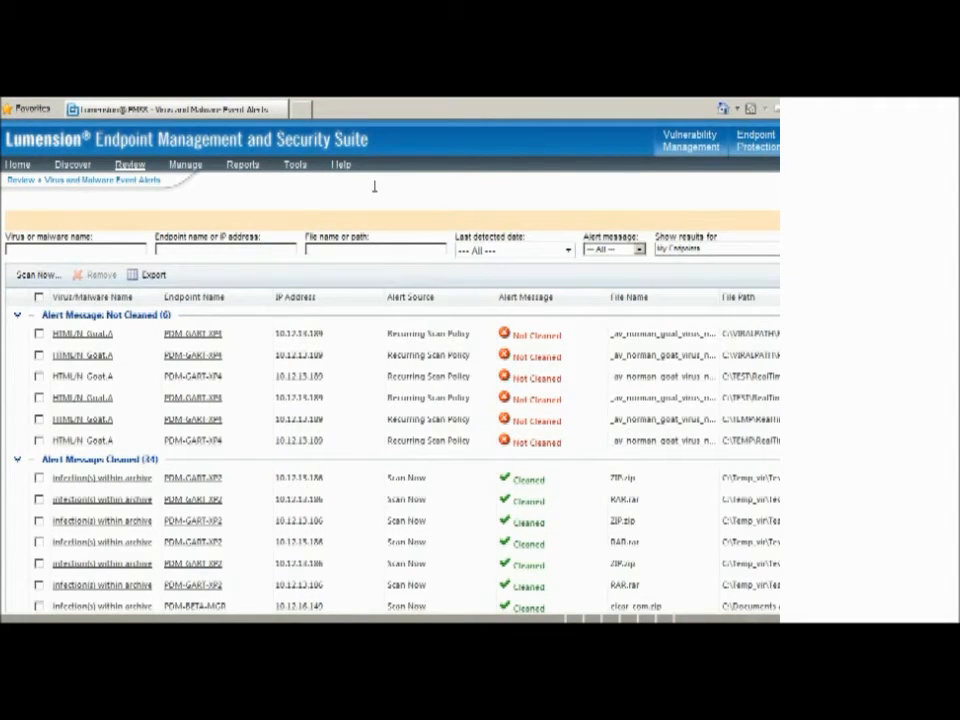
# Step: Open the AntiVirus Policies page to examine the existing policies
pyautogui.click(190, 167)
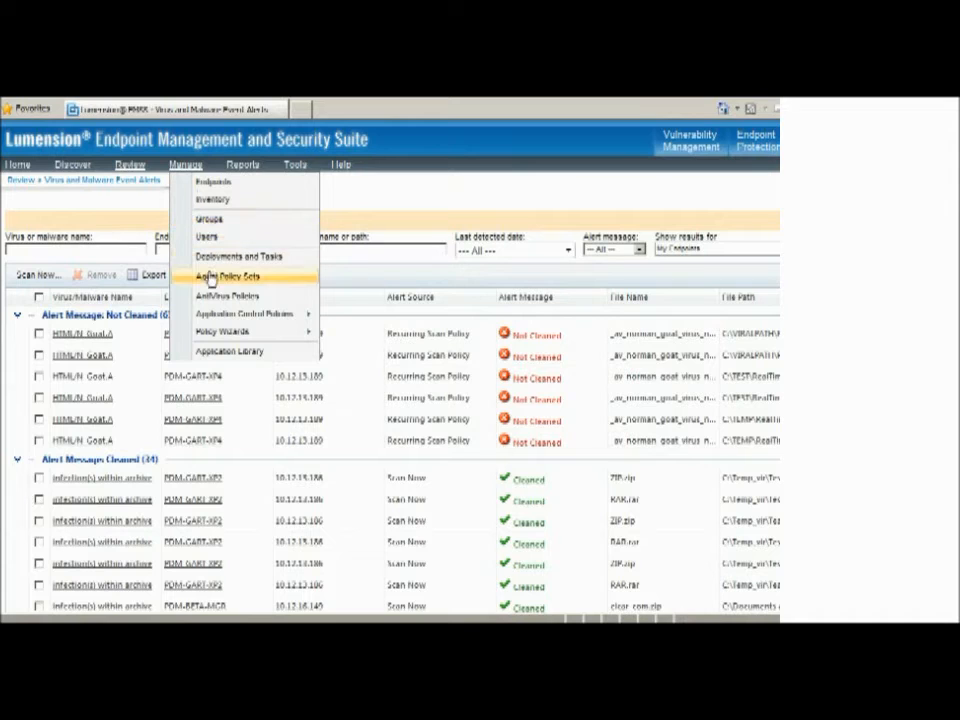
pyautogui.moveTo(212, 316)
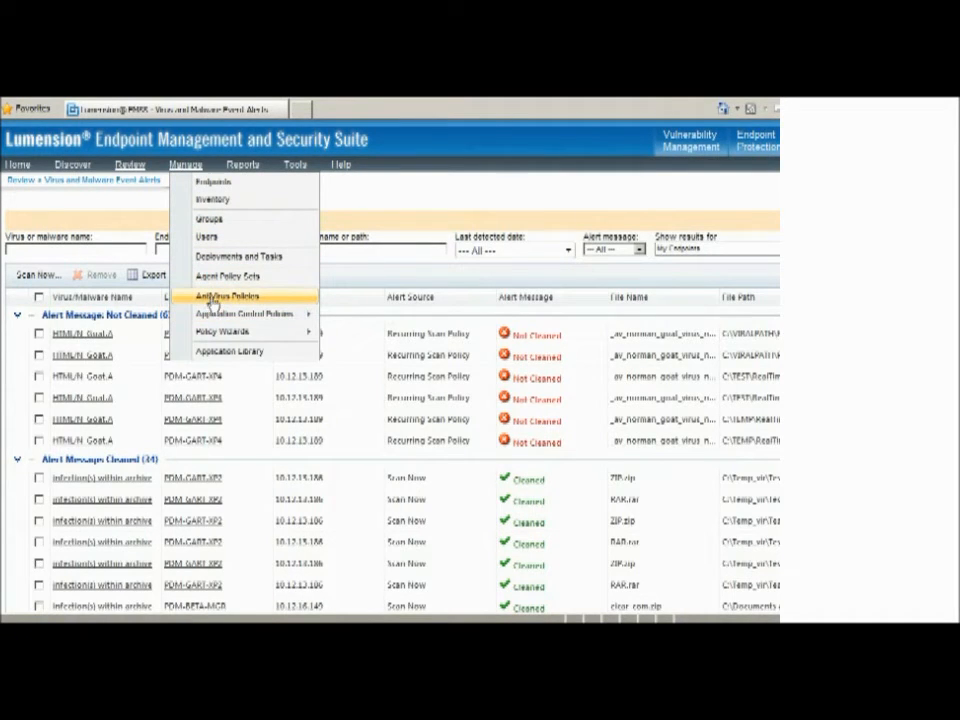
pyautogui.click(212, 298)
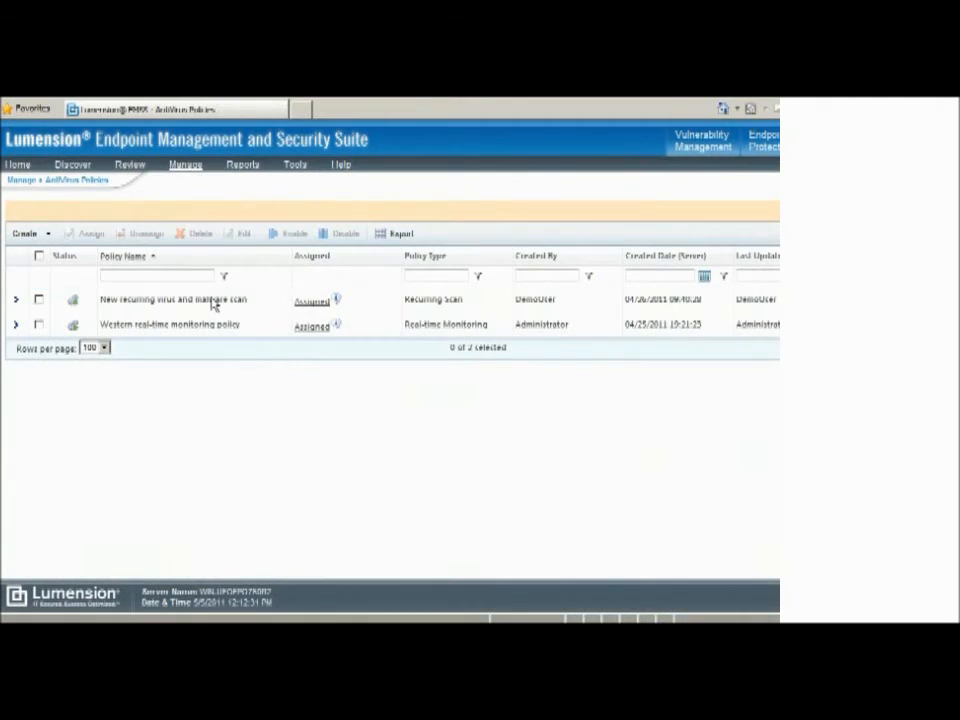
# Step: Start creating a real-time monitoring policy, enable its sandbox and view the available sandbox modes
pyautogui.click(46, 236)
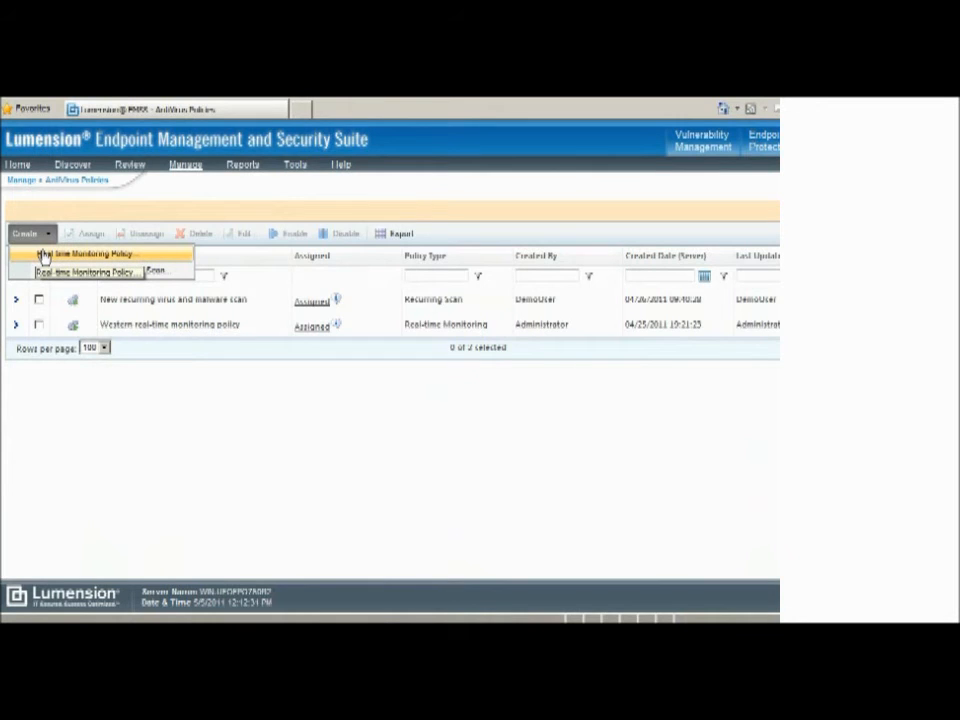
pyautogui.click(44, 255)
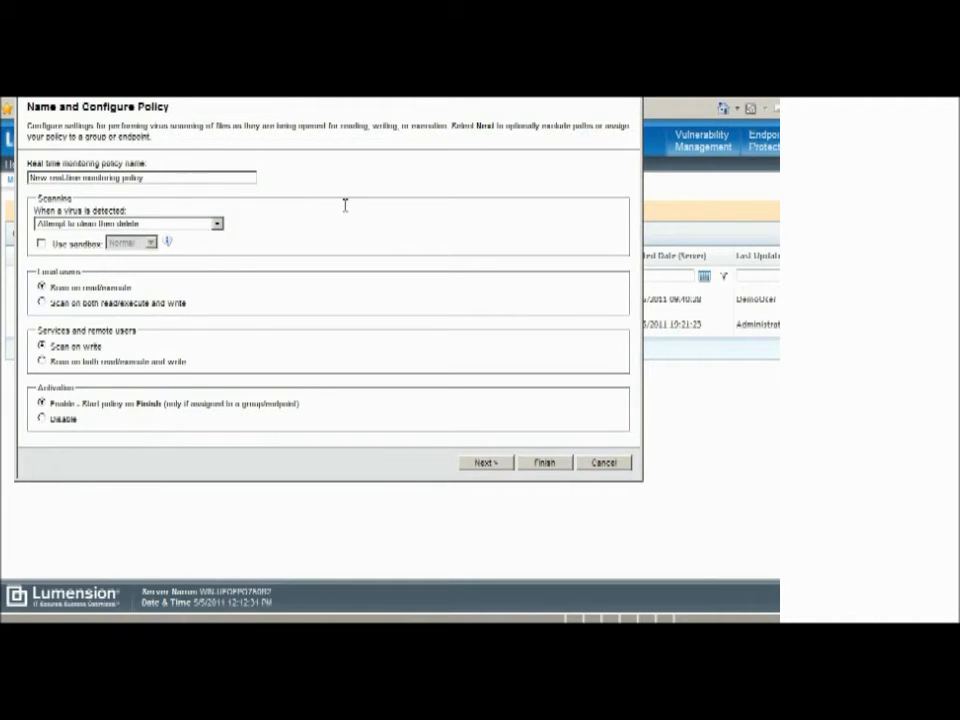
pyautogui.click(41, 244)
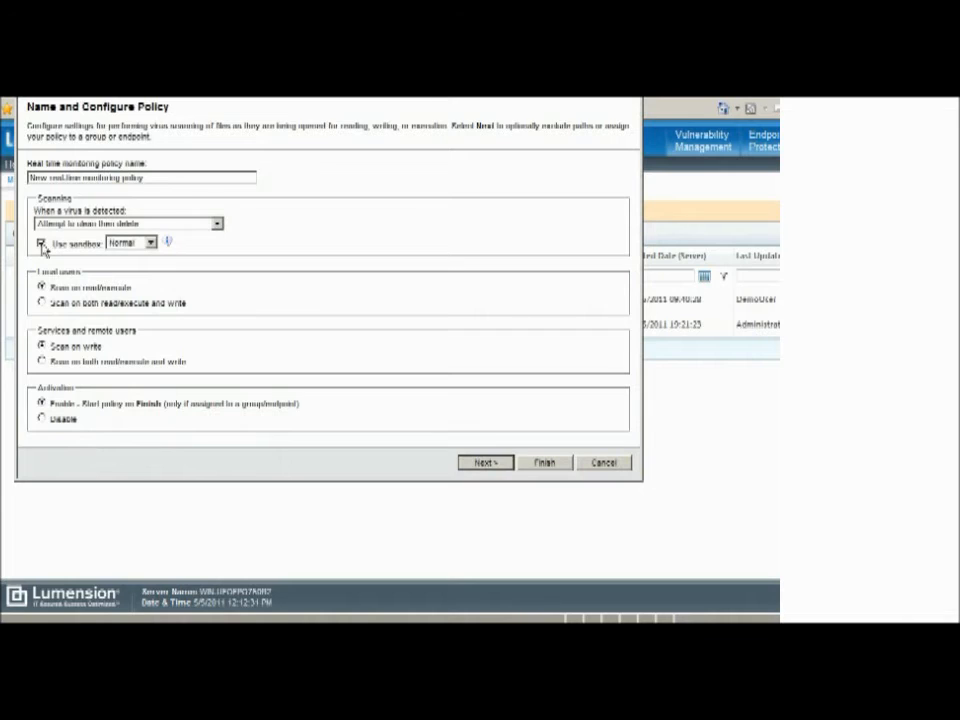
pyautogui.click(150, 243)
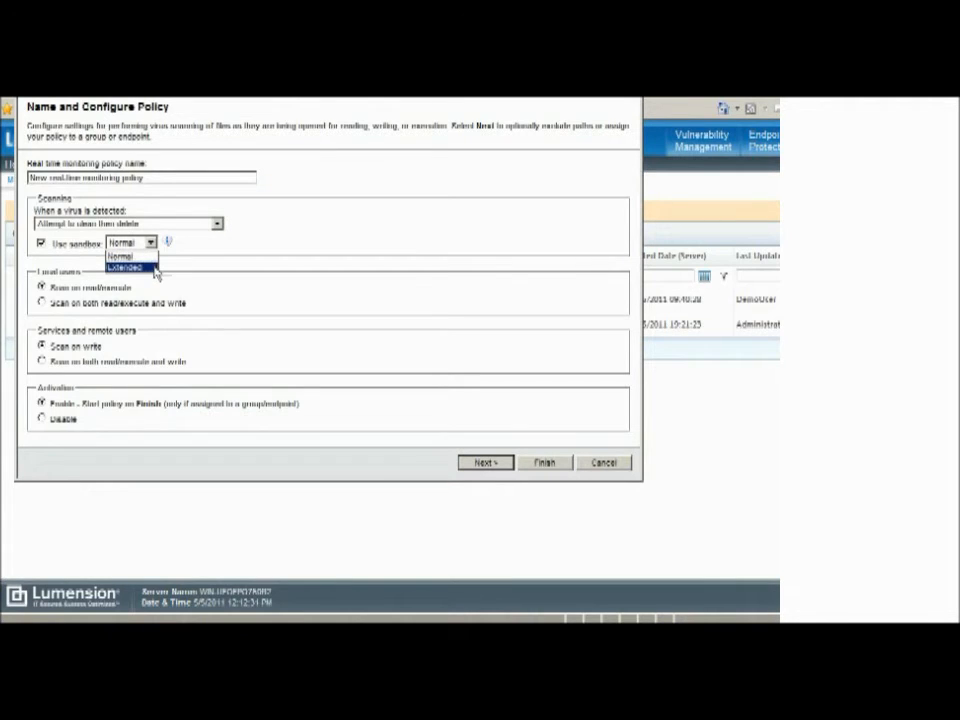
pyautogui.click(260, 248)
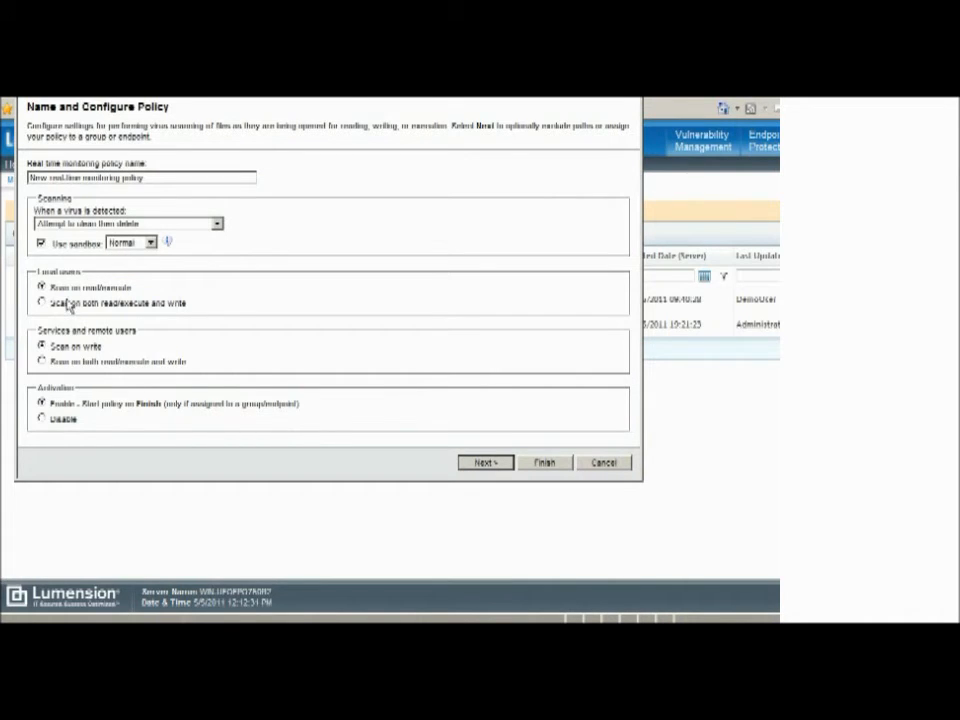
# Step: Review the real-time monitoring policy's file exclusion and group assignment settings, and cancel its creation
pyautogui.click(503, 463)
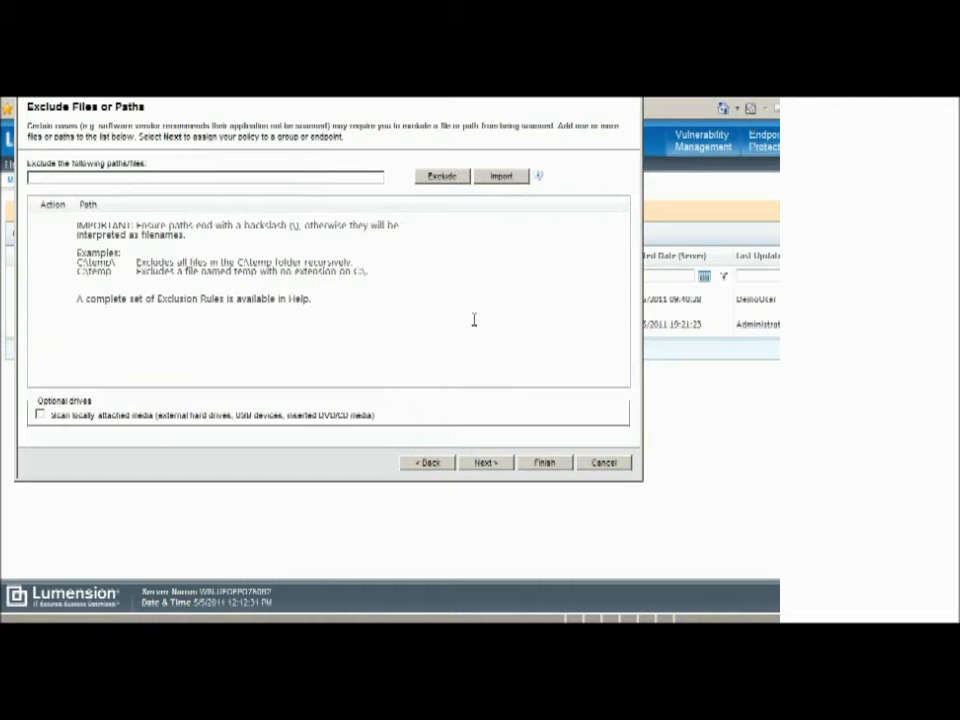
pyautogui.click(485, 463)
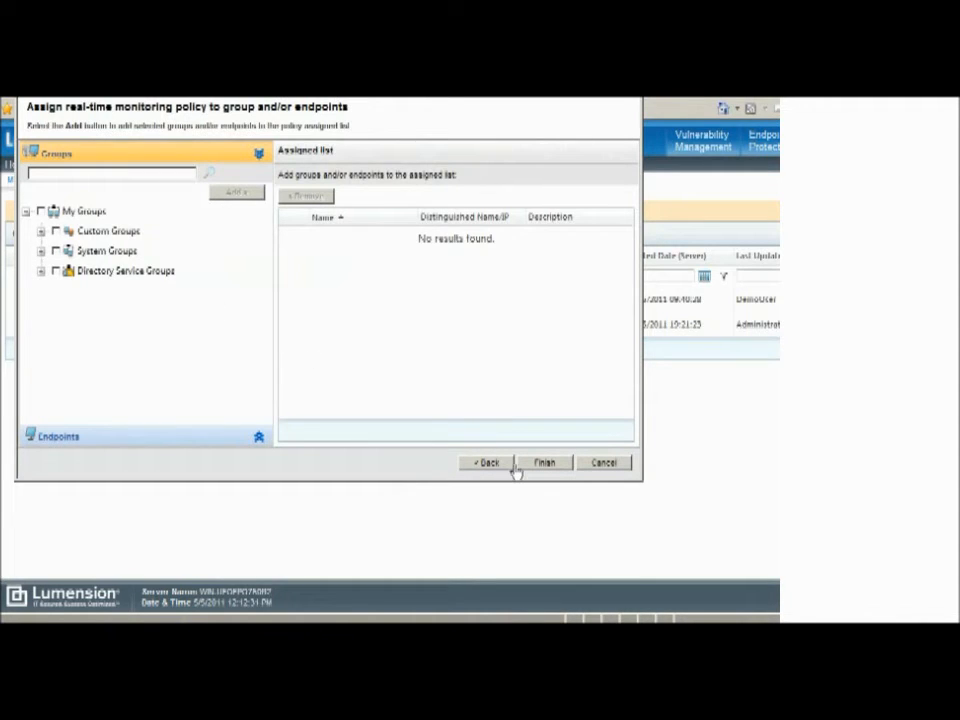
pyautogui.click(615, 464)
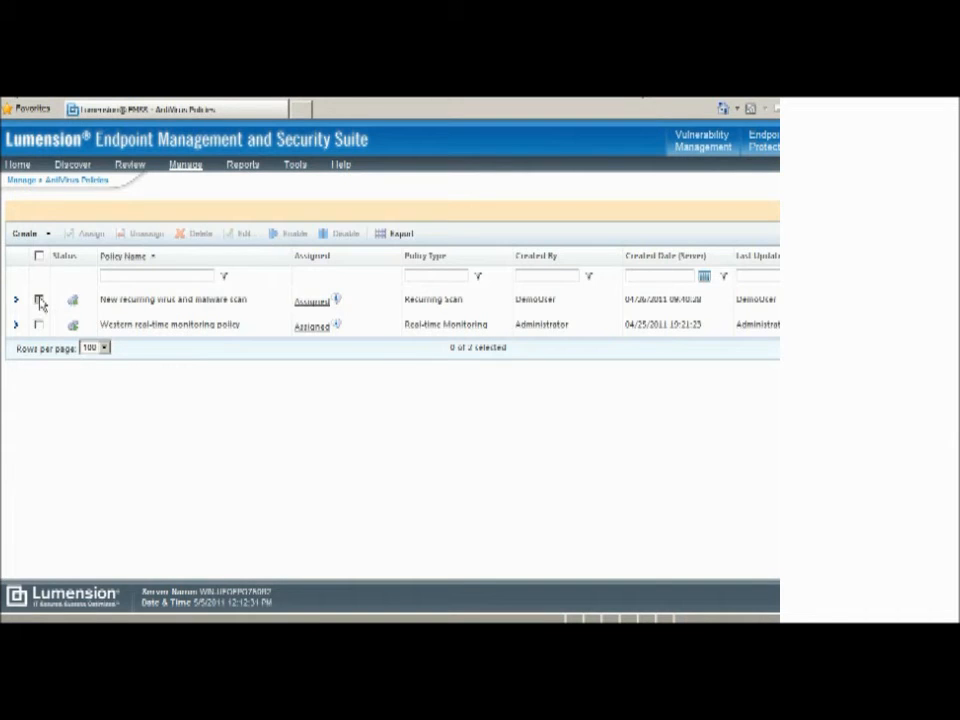
# Step: Review the schedule, scan options, excluded paths and assignments of the New recurring virus and malware scan policy without saving changes
pyautogui.click(38, 299)
pyautogui.click(241, 233)
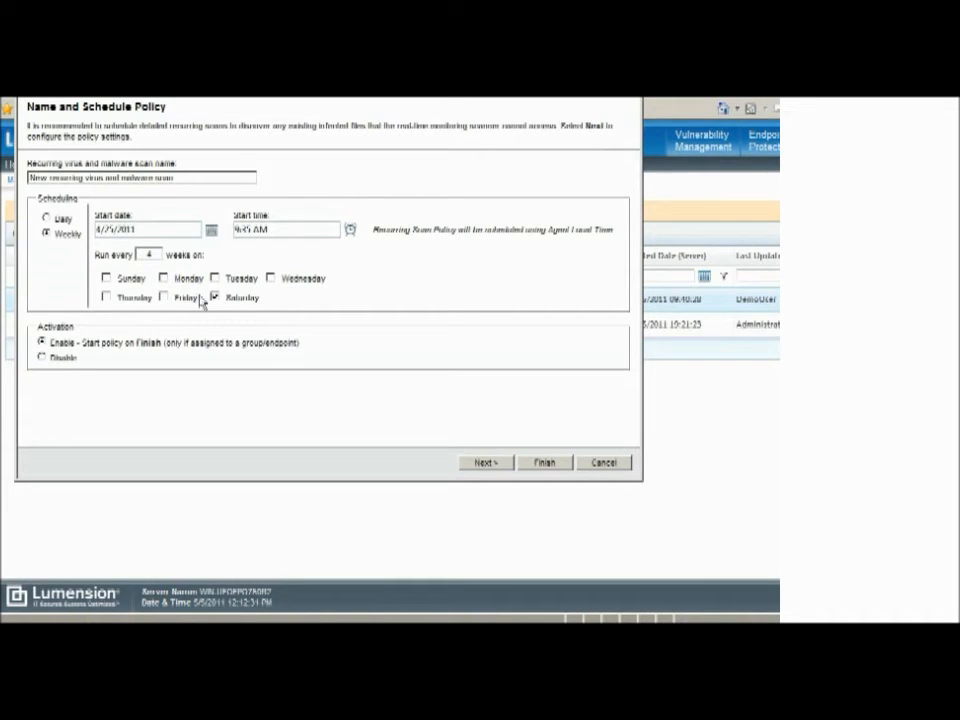
pyautogui.click(486, 463)
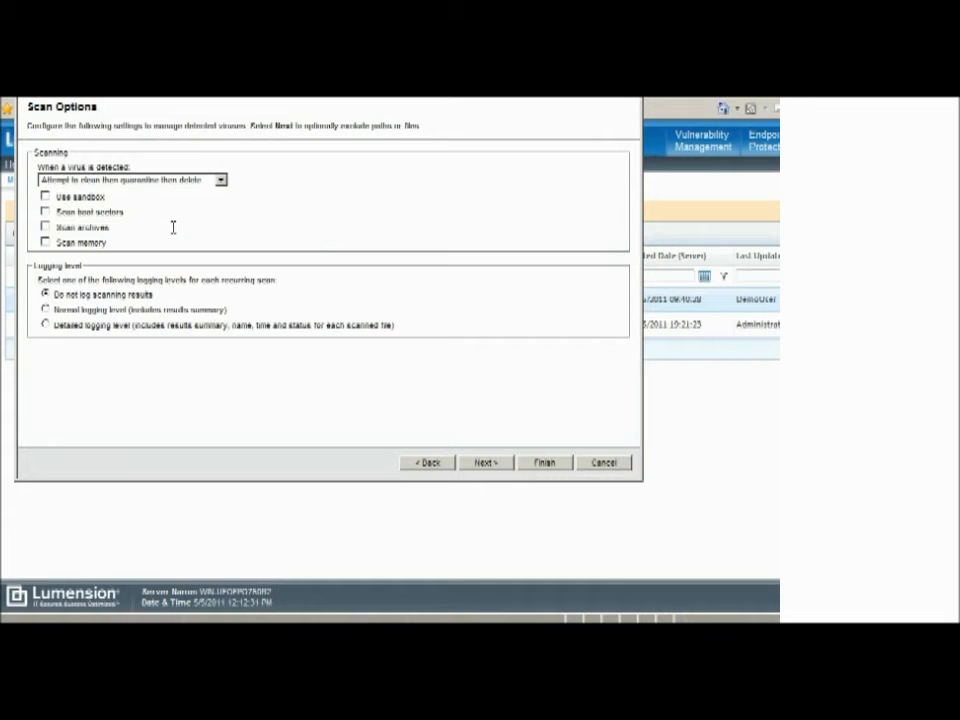
pyautogui.click(487, 466)
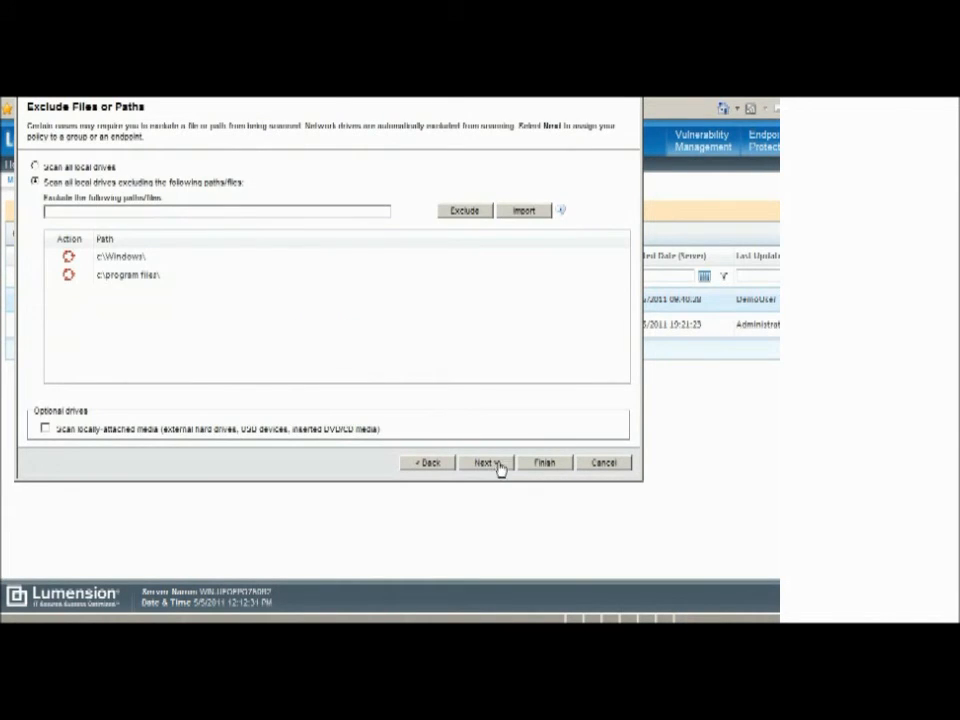
pyautogui.click(497, 466)
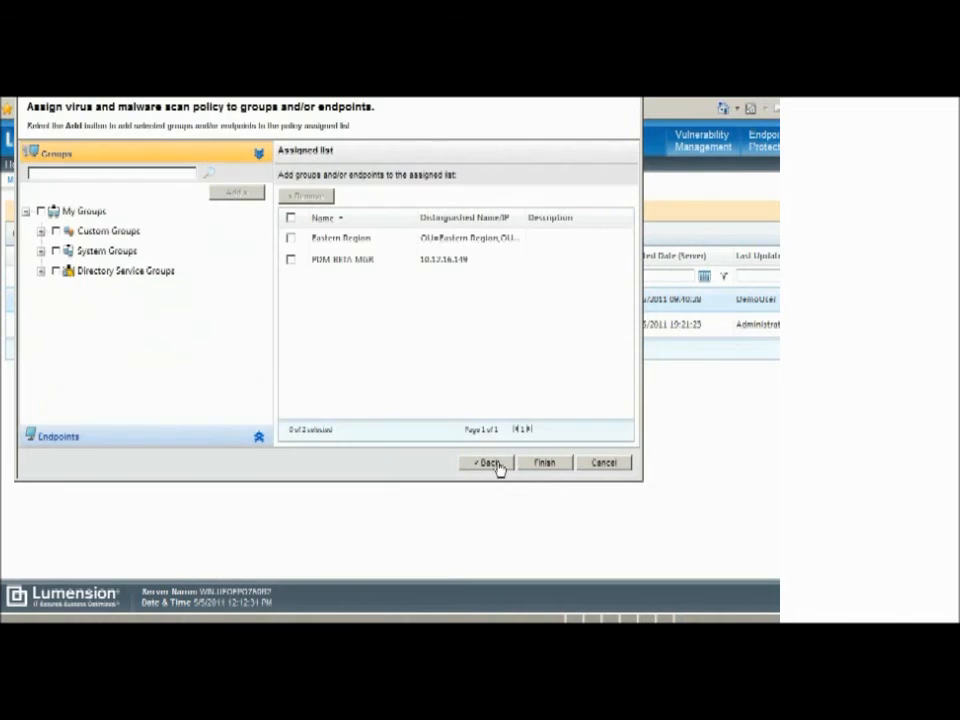
pyautogui.click(622, 464)
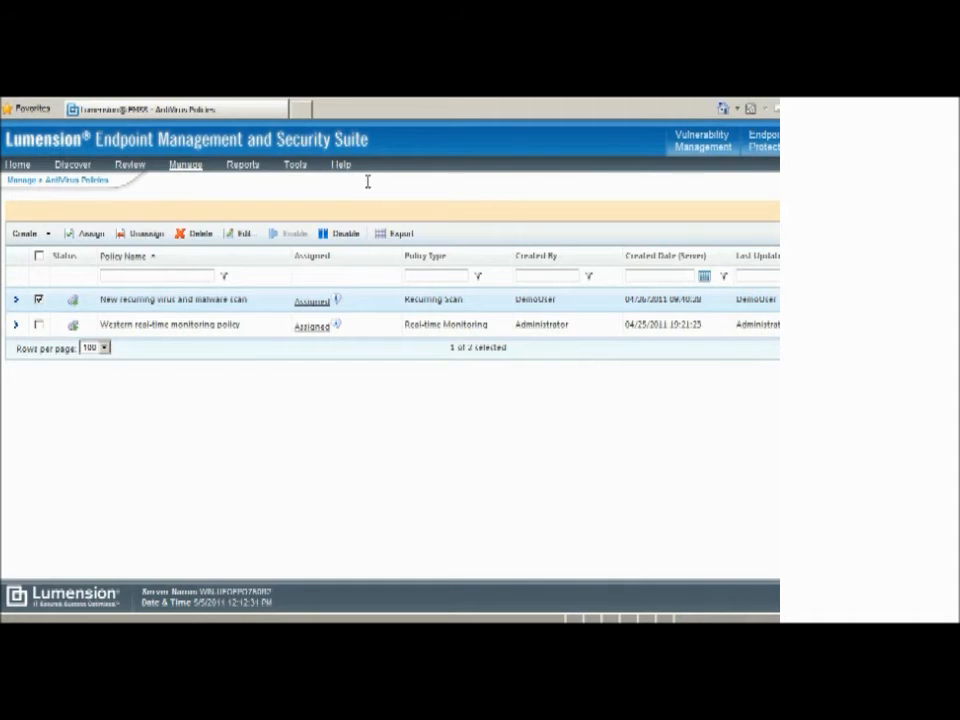
# Step: Review the antivirus widgets on the home dashboard and the widgets offered in Dashboard Settings, without saving changes
pyautogui.click(19, 166)
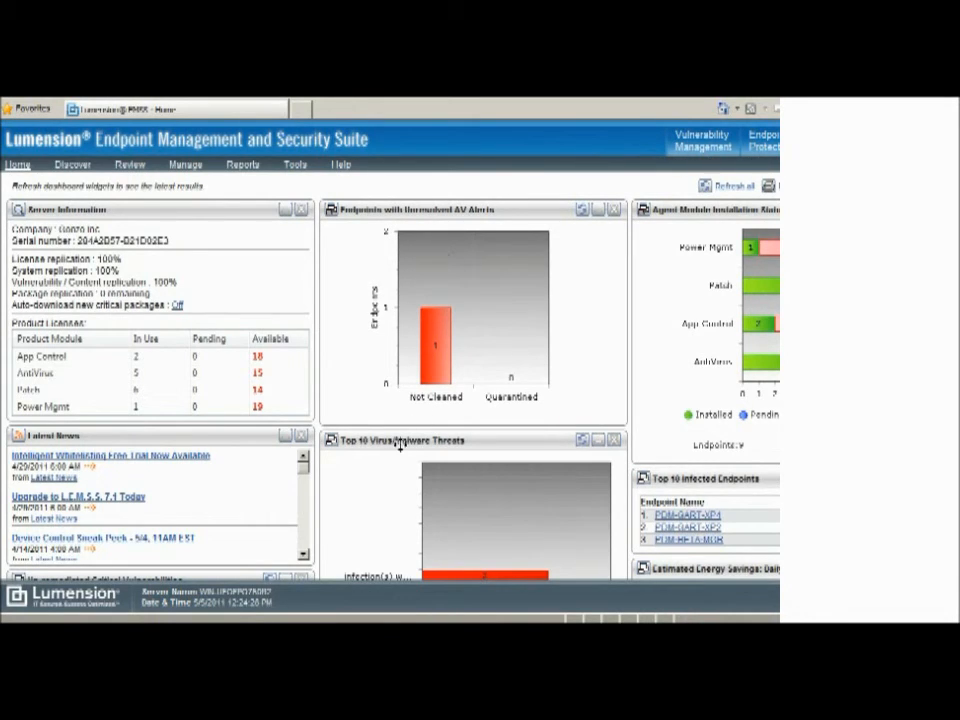
pyautogui.scroll(-3, 382, 459)
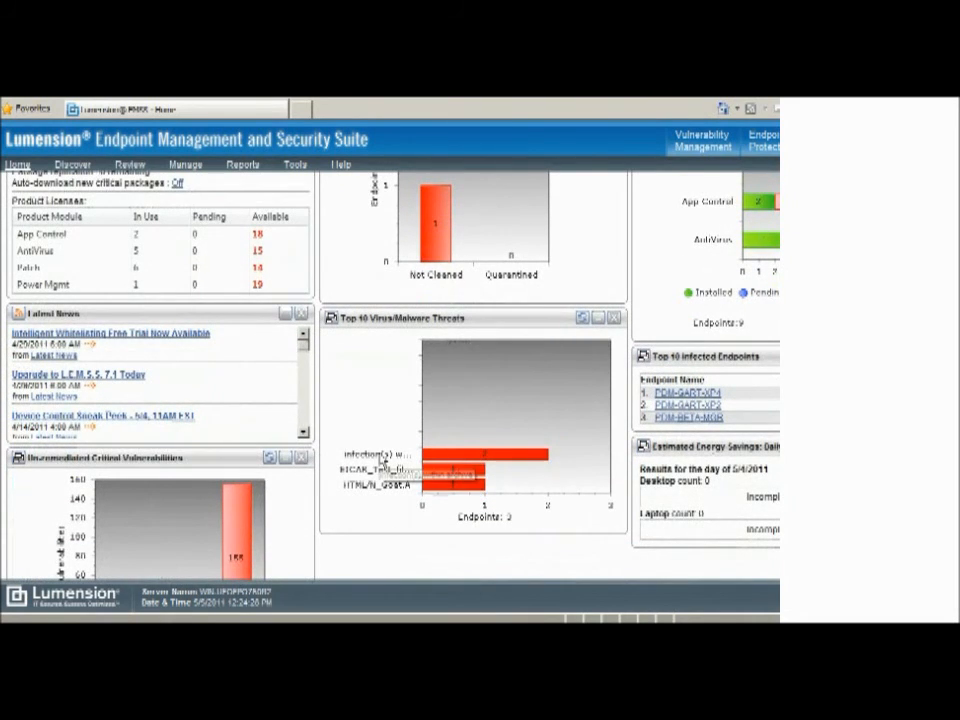
pyautogui.scroll(3, 382, 459)
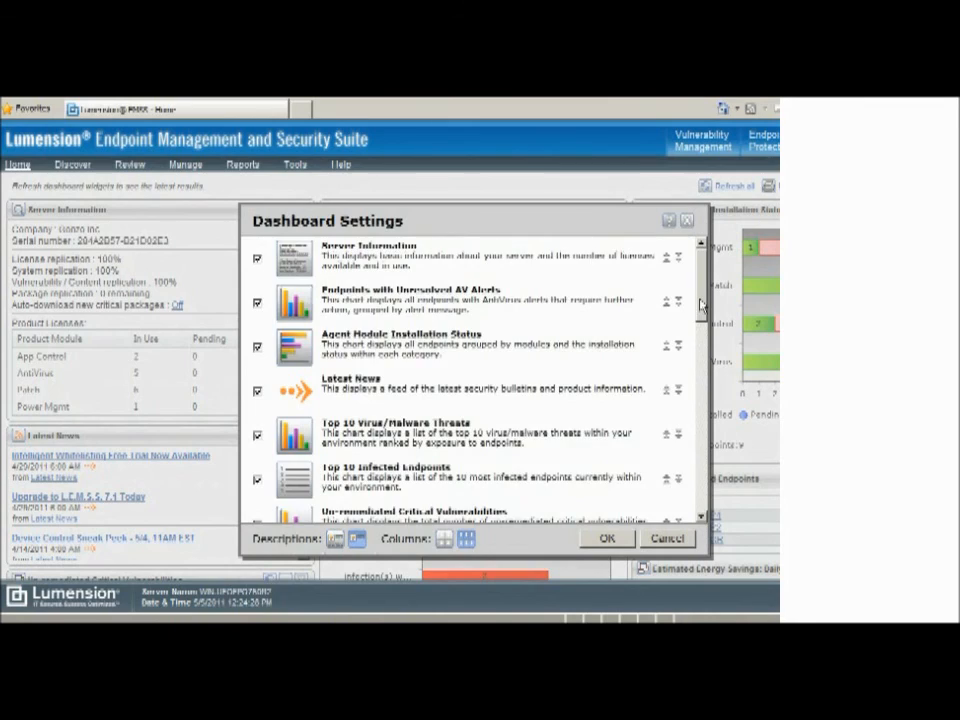
pyautogui.moveTo(701, 304); pyautogui.dragTo(703, 270)
pyautogui.click(665, 540)
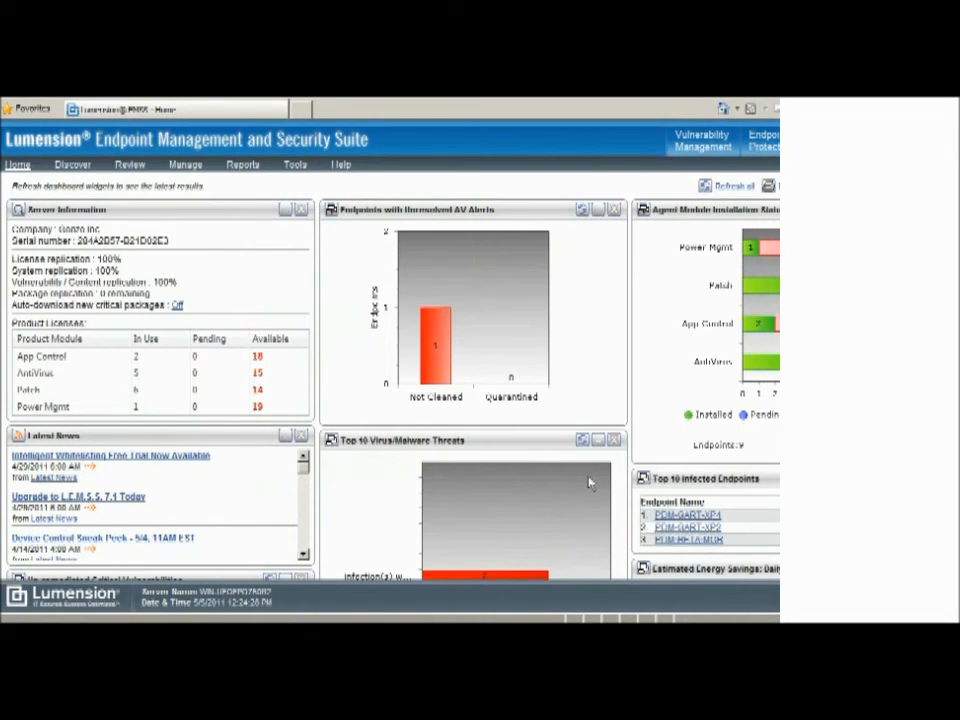
# Step: Open the AntiVirus reports and view the parameters of the Endpoint/Groups with Infections by Date report
pyautogui.click(240, 166)
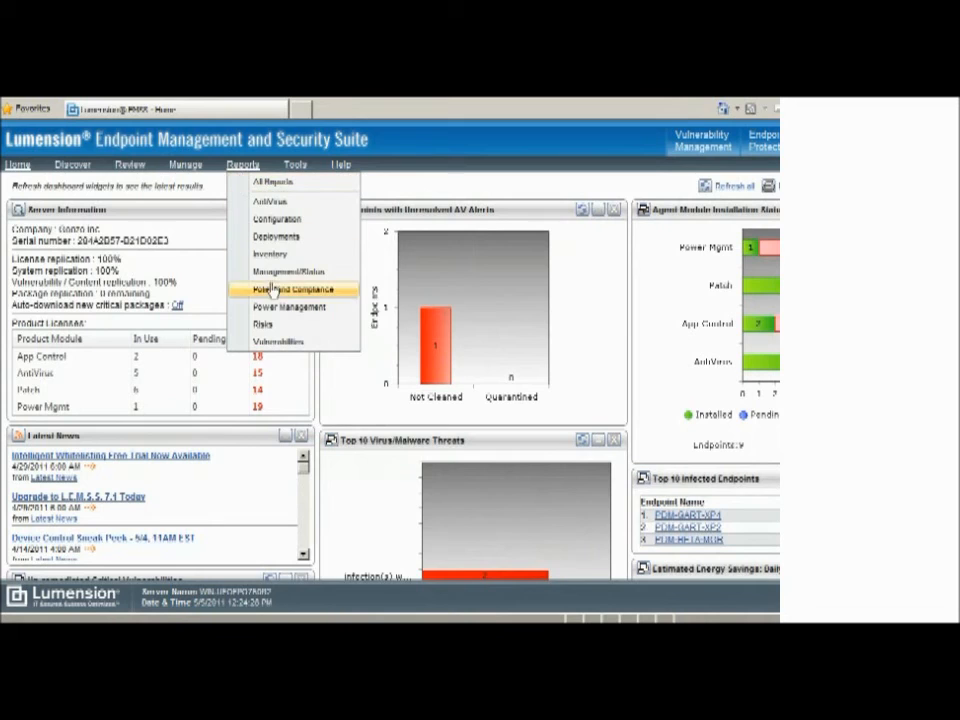
pyautogui.click(265, 205)
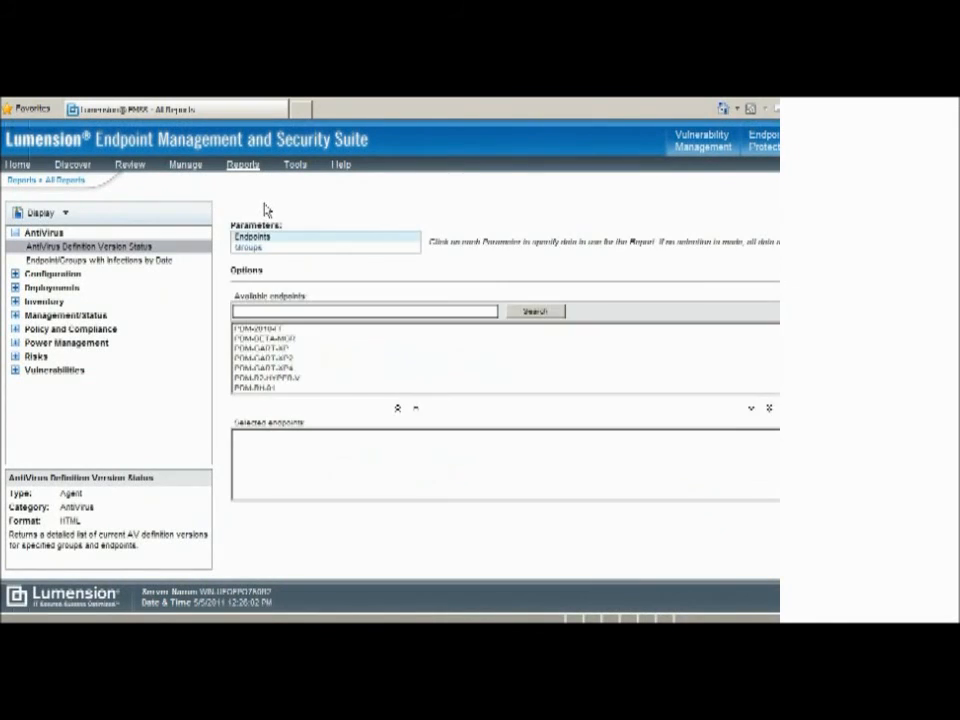
pyautogui.click(106, 263)
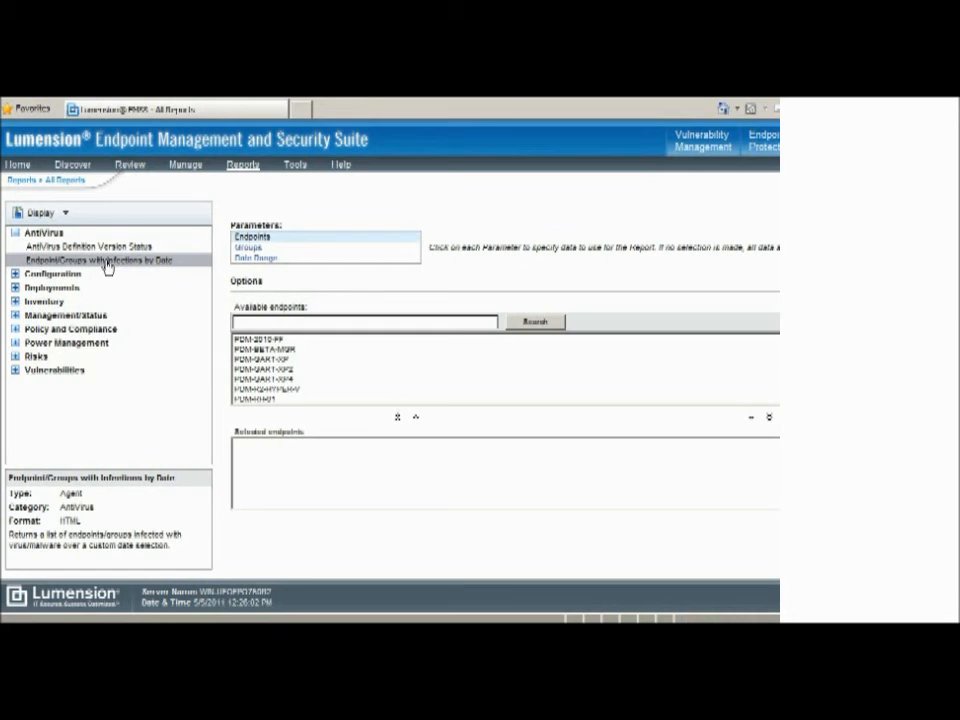
# Step: Review the virus and malware alert options and thresholds on the Email Notifications page, and return to the home dashboard
pyautogui.click(297, 172)
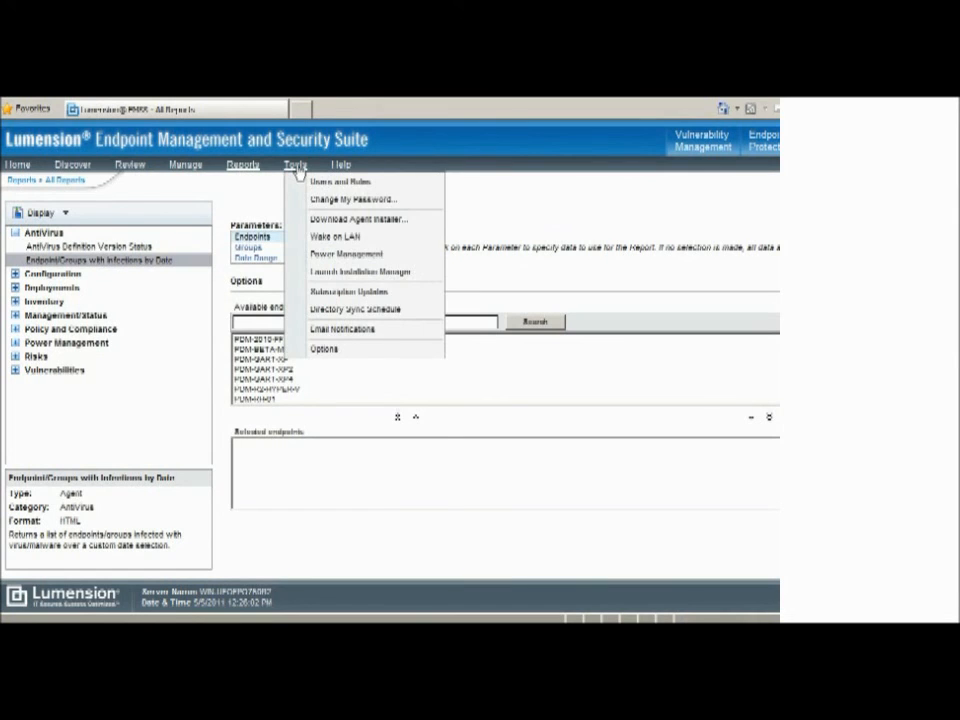
pyautogui.click(334, 329)
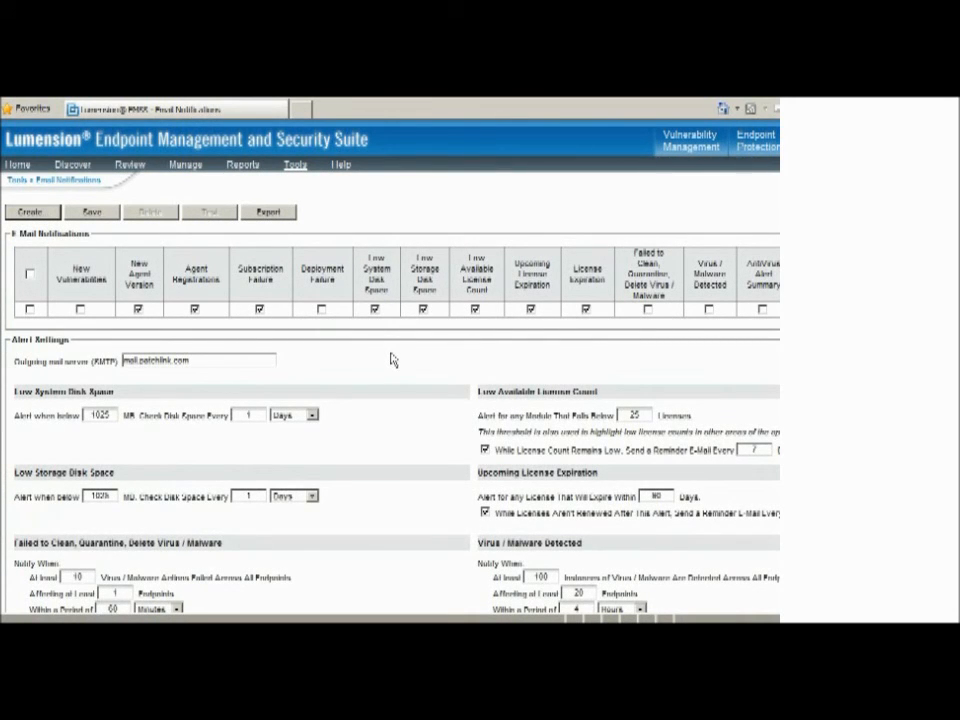
pyautogui.scroll(-3, 391, 360)
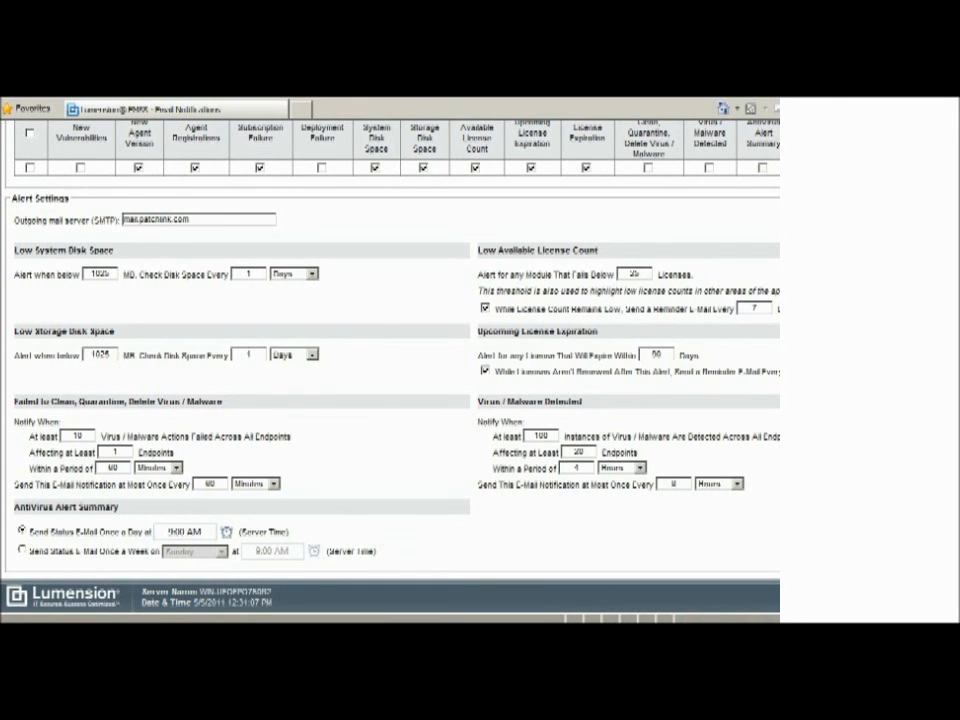
pyautogui.scroll(3, 390, 360)
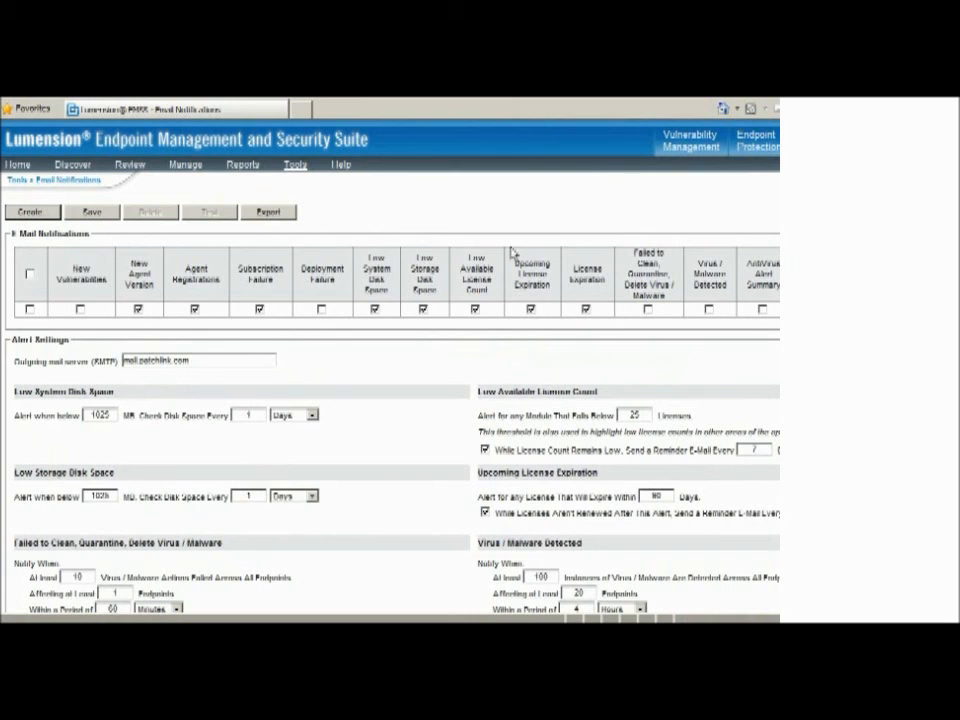
pyautogui.click(17, 165)
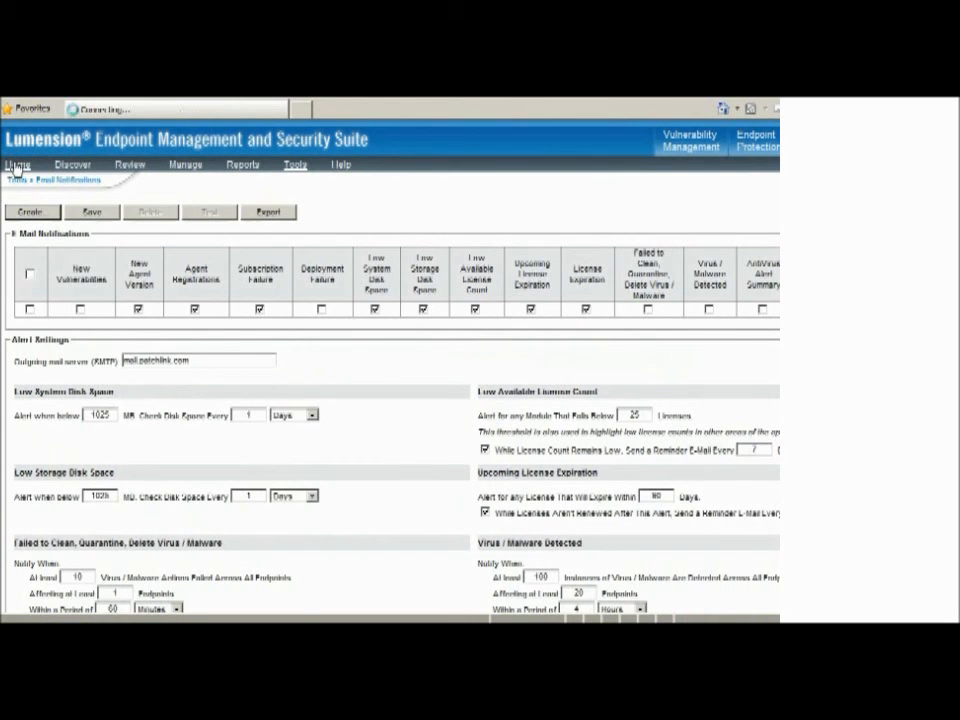